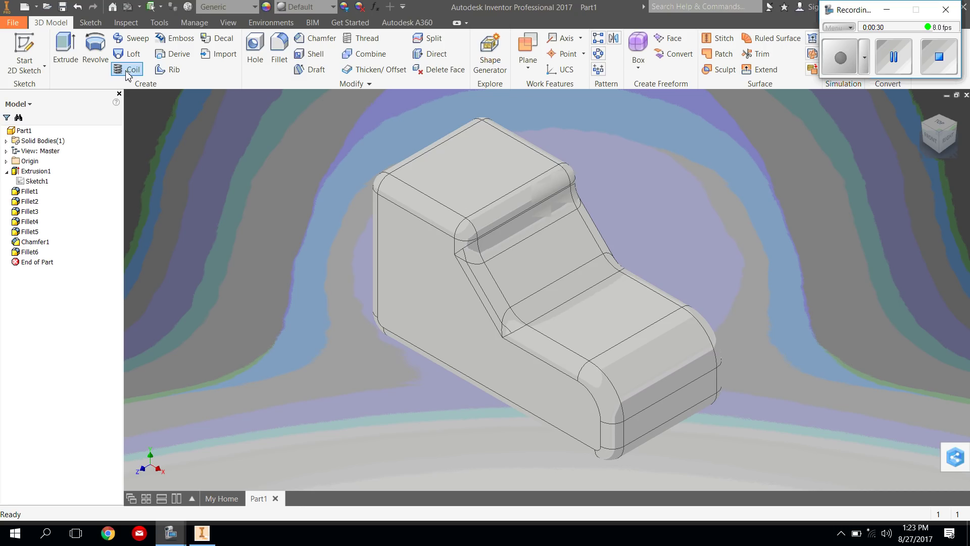
- Start a new 2D sketch, Sketch4, on the shoe's flat side face
click(35, 47)
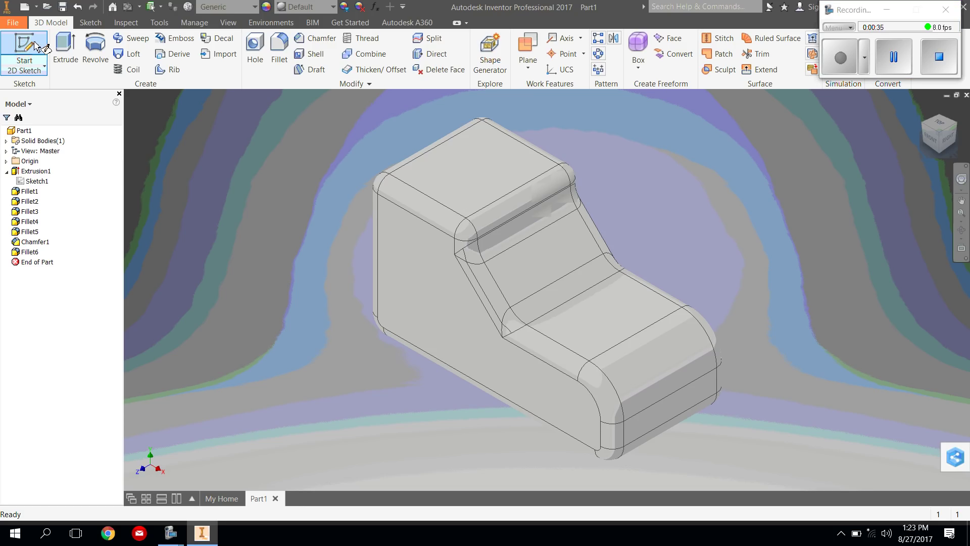
click(35, 47)
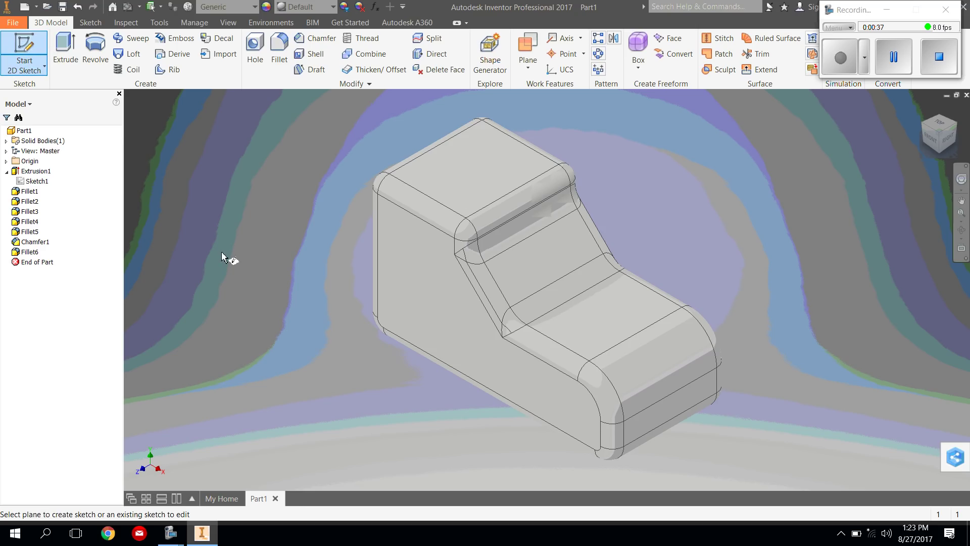
click(414, 286)
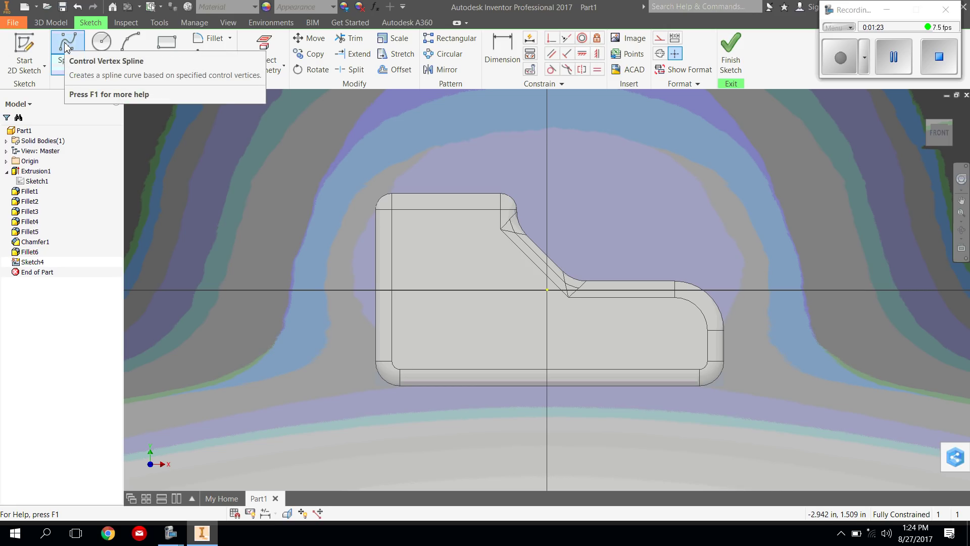
- Pick the Spline Control Vertex tool from the Line/Spline drawing tools
click(65, 67)
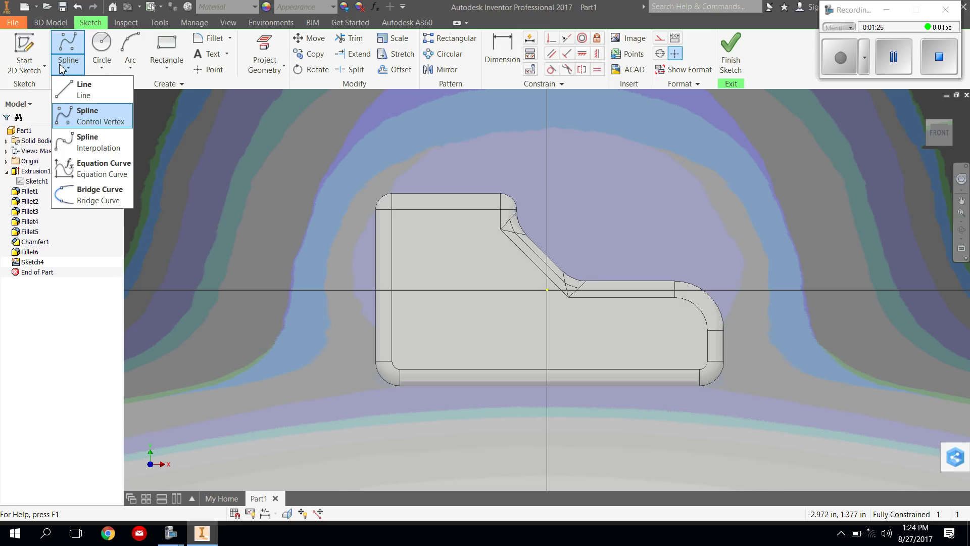
click(82, 90)
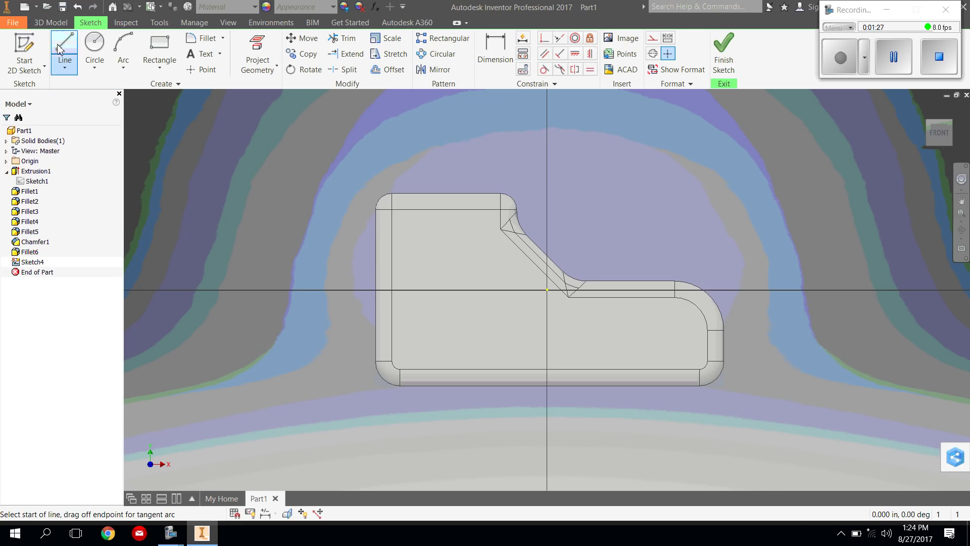
click(70, 73)
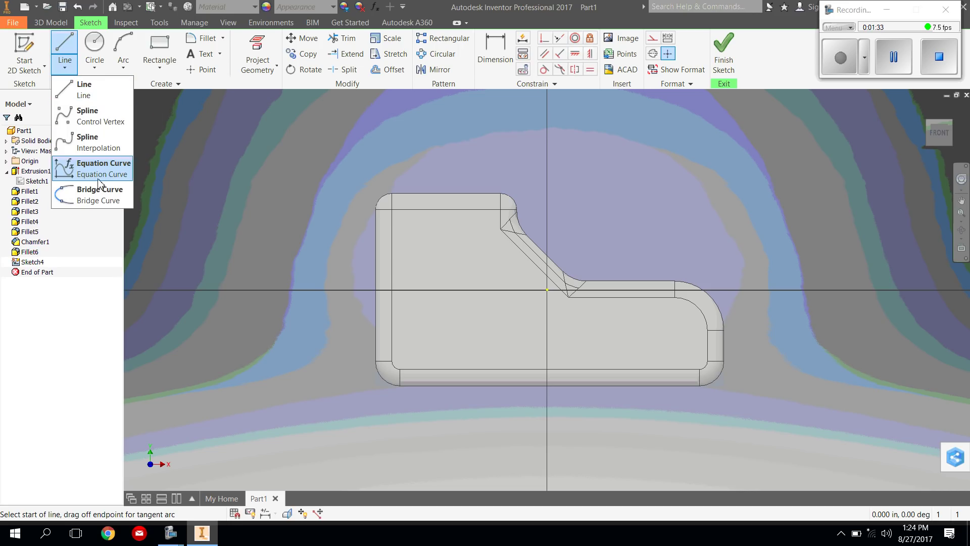
click(108, 116)
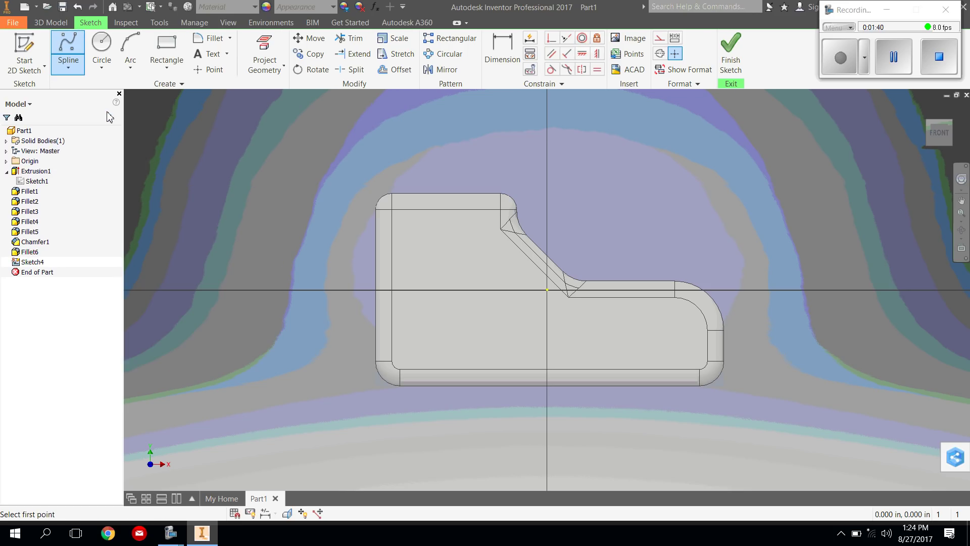
- Draw a closed control-vertex spline heart near the heel, ending on its start point
click(434, 309)
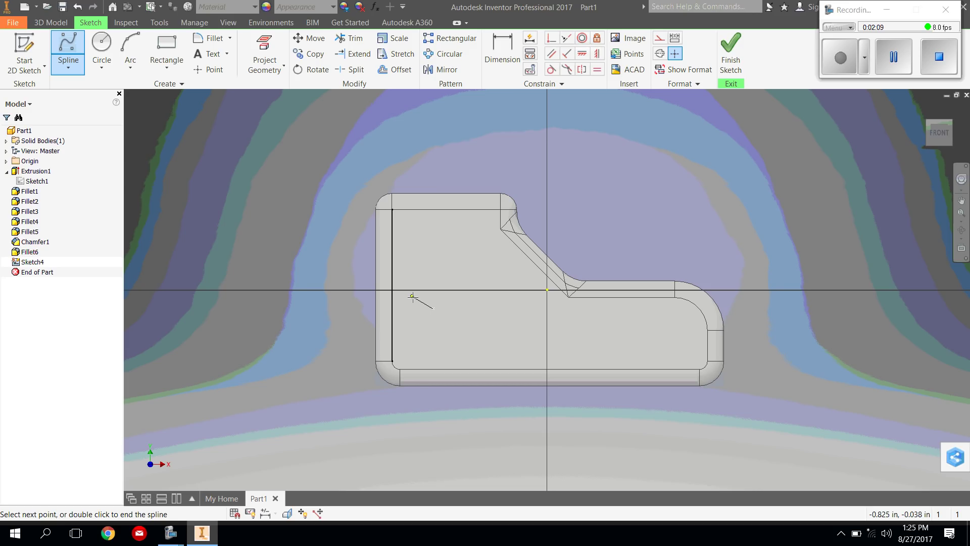
click(413, 296)
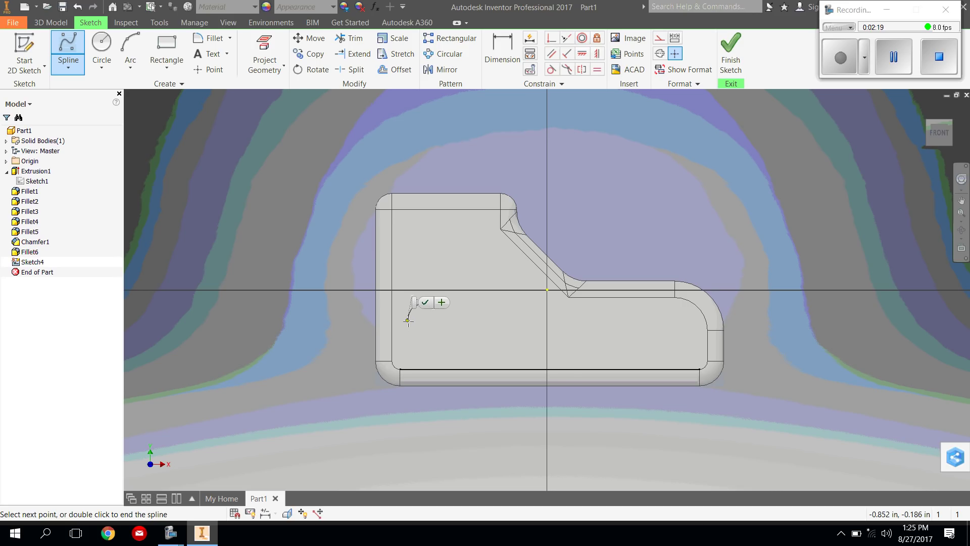
click(408, 319)
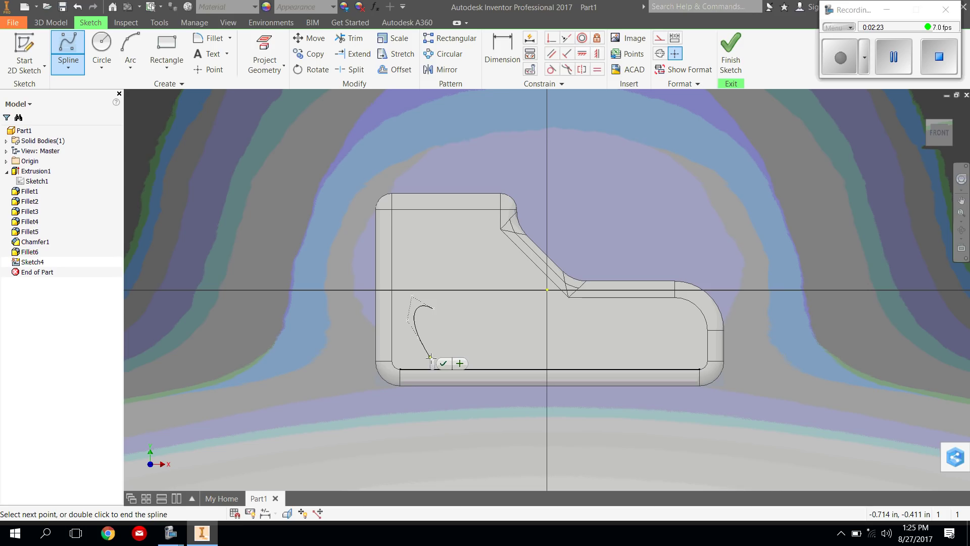
click(432, 357)
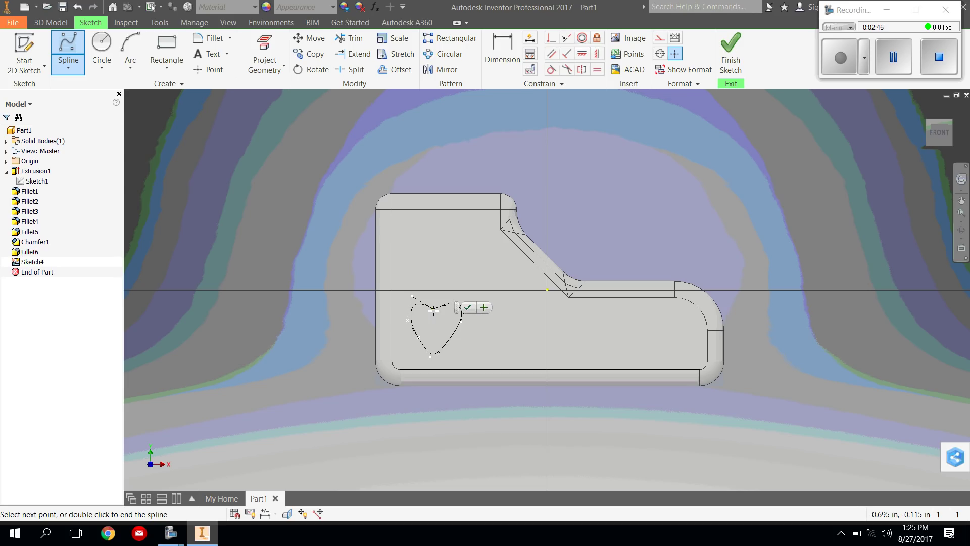
click(433, 309)
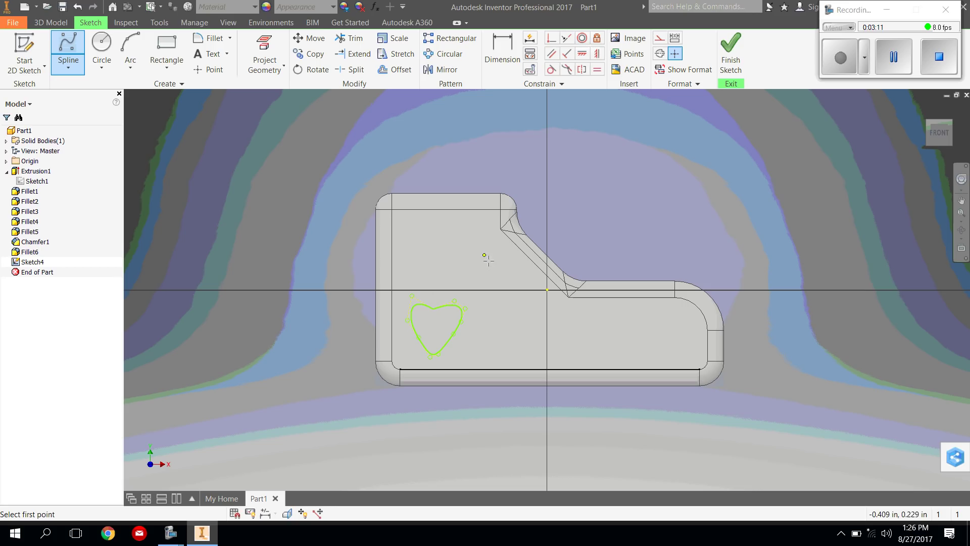
- Draw the first circles at the upper left, right of the heart, and a tiny one mid-face
click(106, 47)
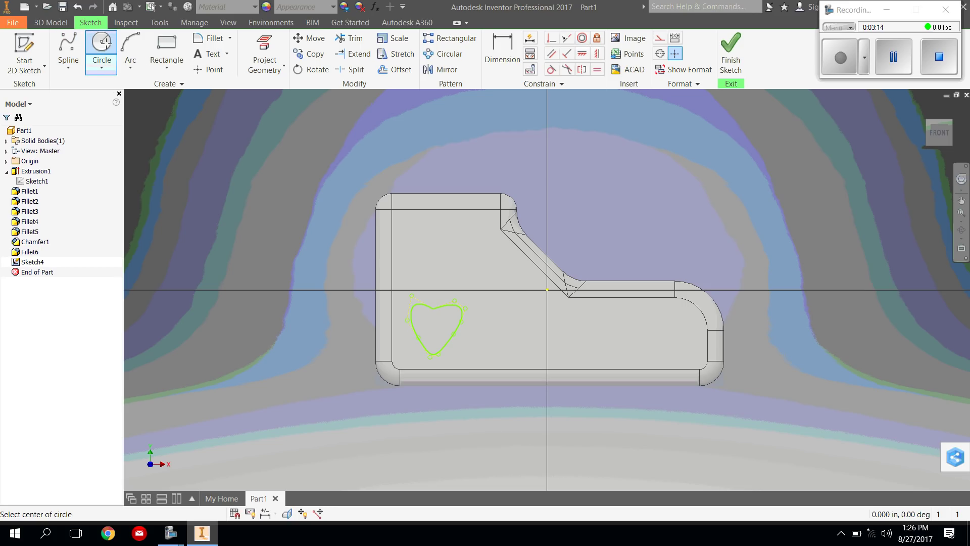
click(413, 231)
click(421, 238)
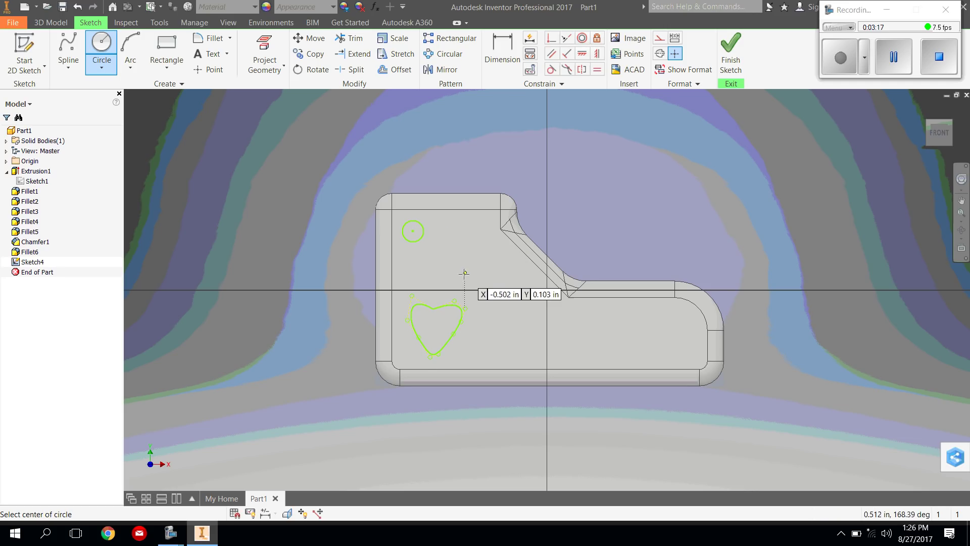
click(461, 261)
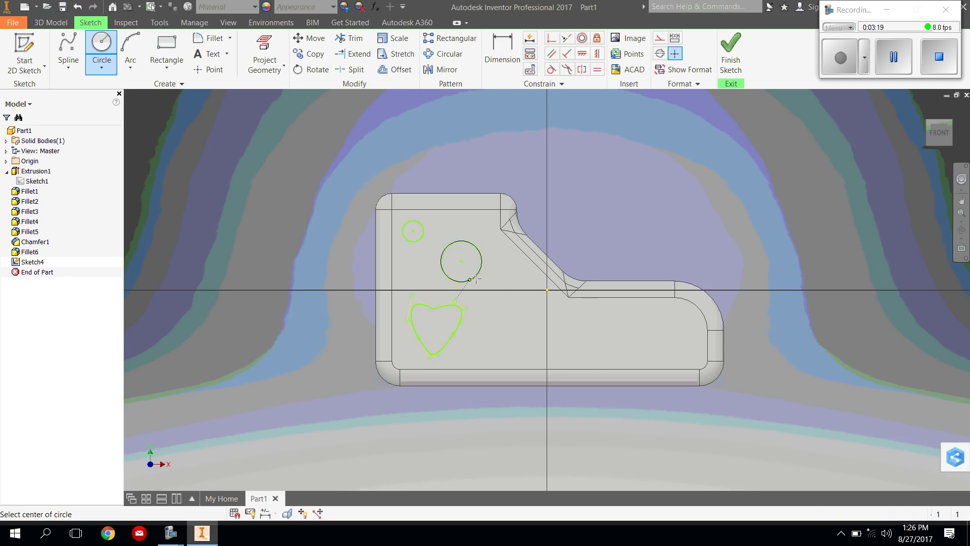
click(495, 333)
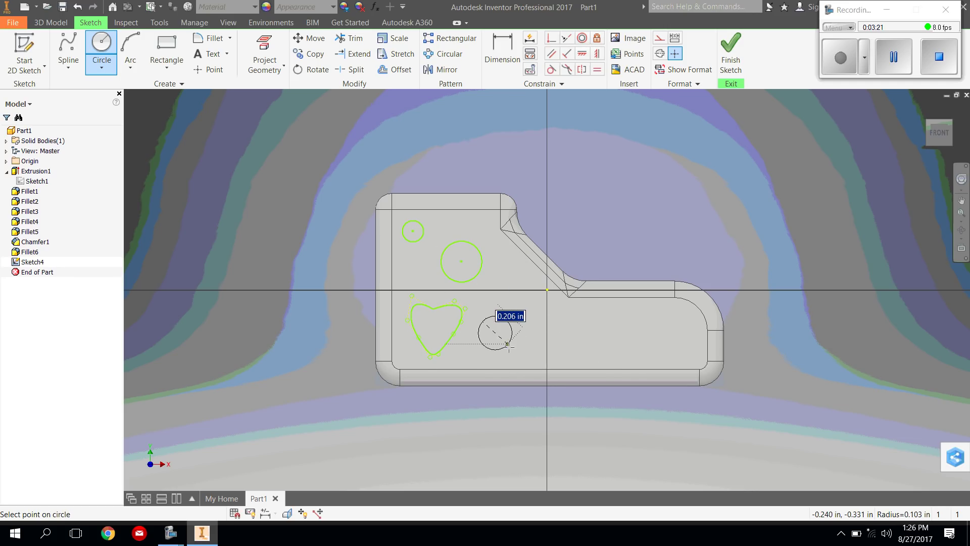
click(507, 345)
click(512, 295)
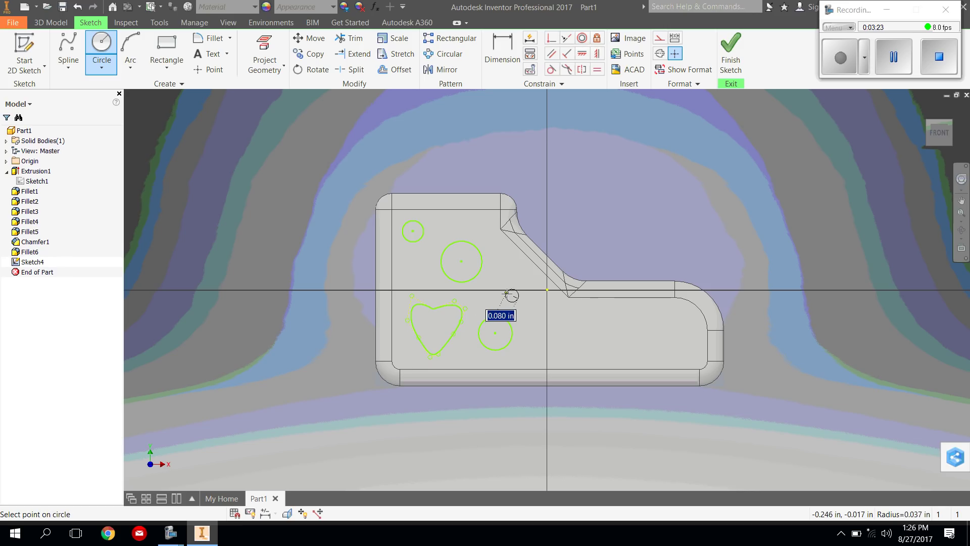
click(506, 292)
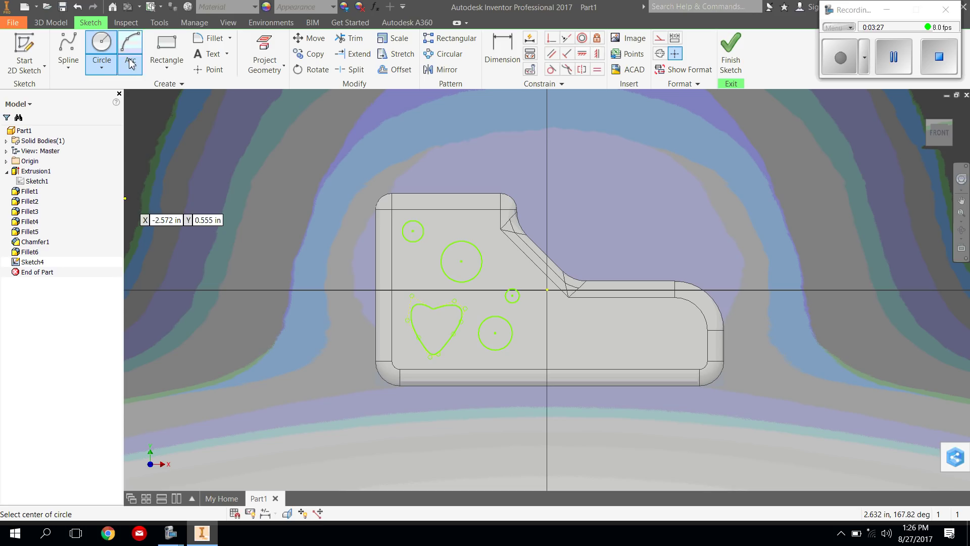
- Add circles right of centre, a large one near the toe, and a small one near the bottom
click(164, 63)
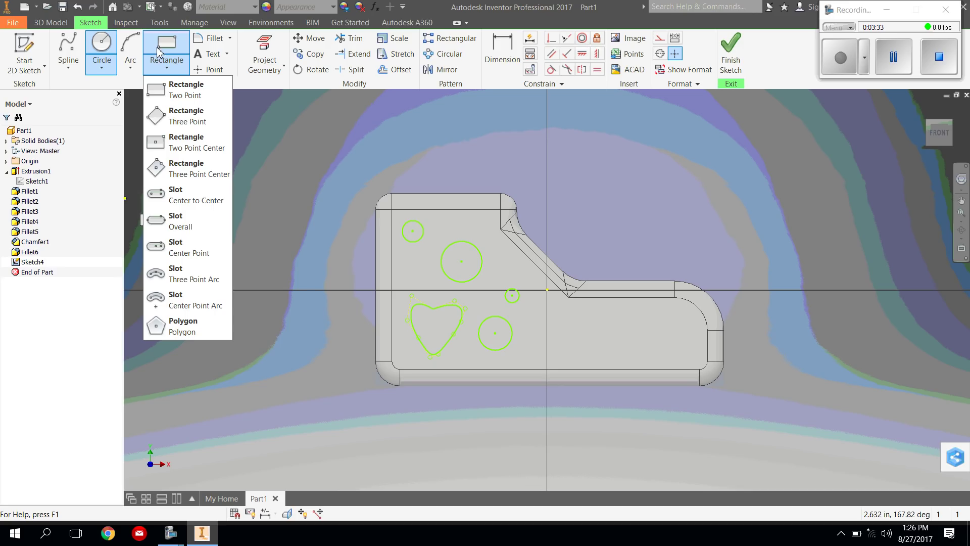
click(167, 71)
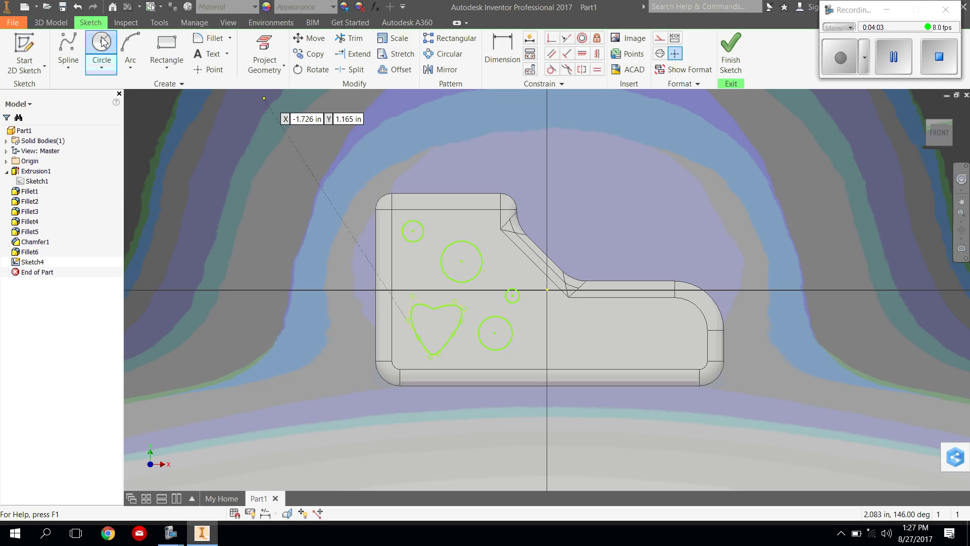
click(562, 315)
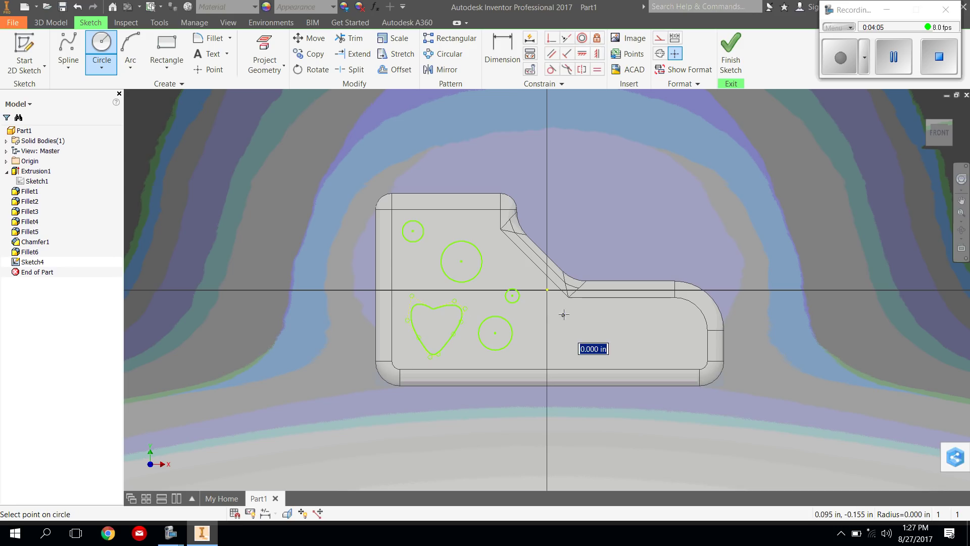
click(566, 328)
click(663, 332)
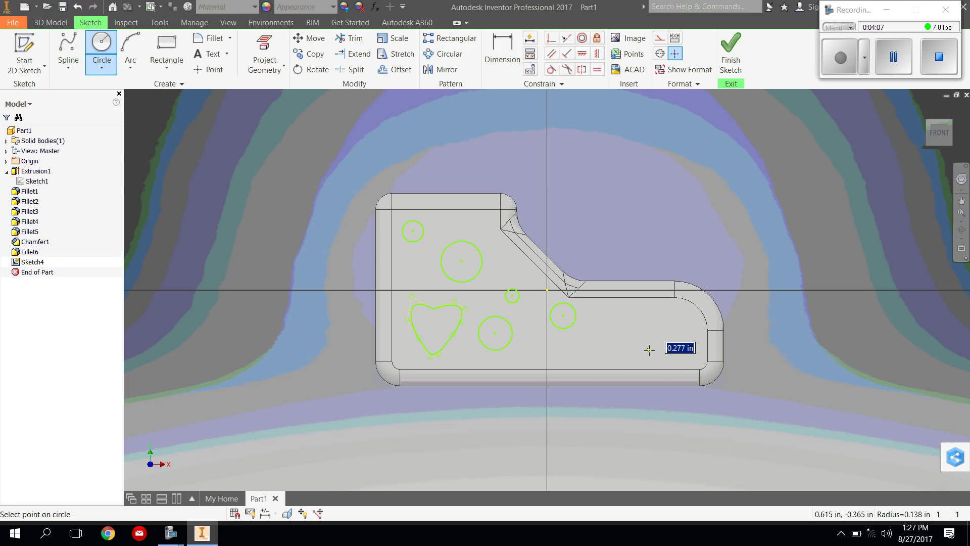
click(645, 347)
click(593, 347)
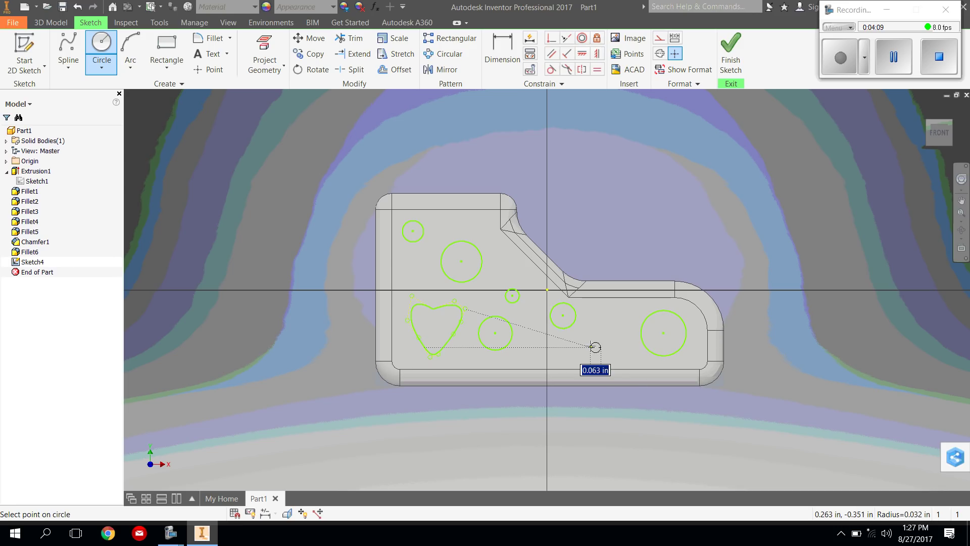
click(586, 345)
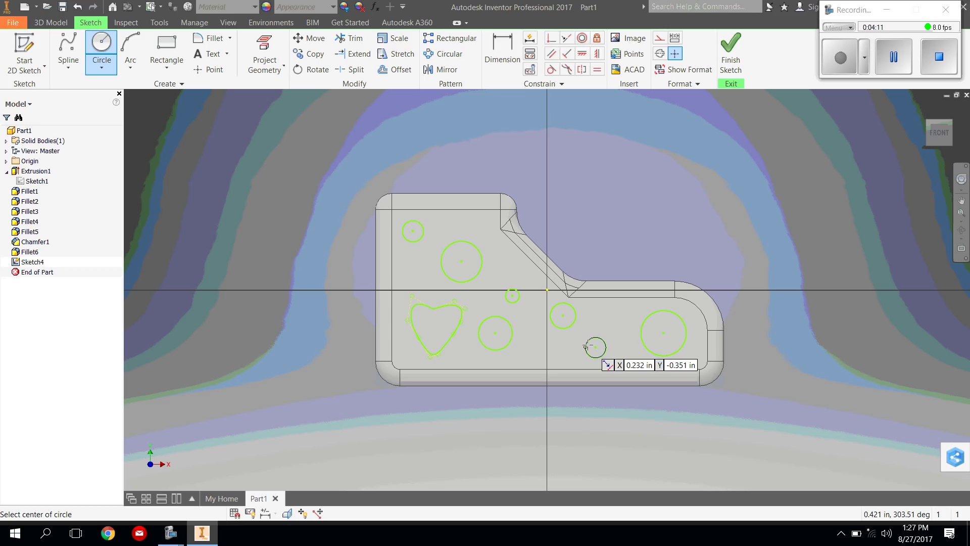
- Finish Sketch4 and start an Extrude for the heart and circles
click(731, 71)
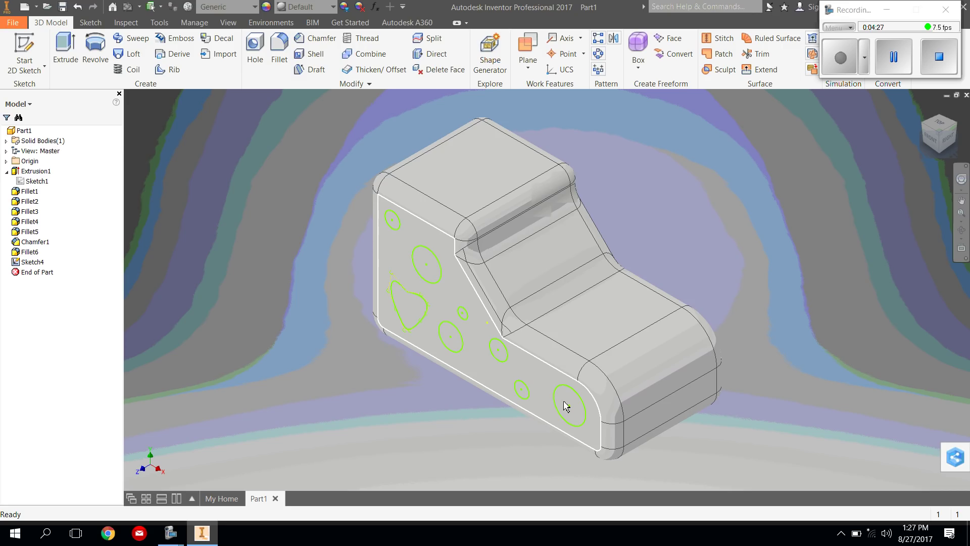
mouse_move(581, 423)
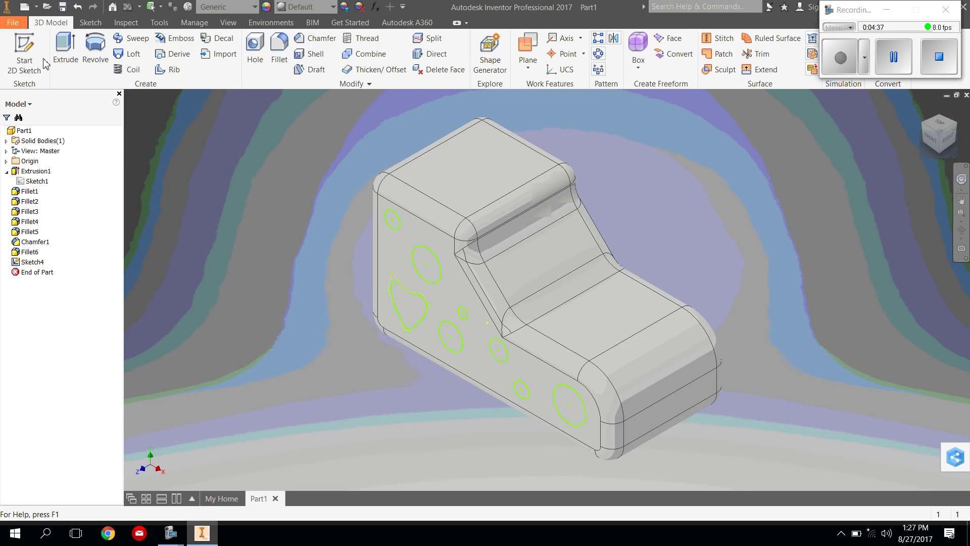
click(60, 44)
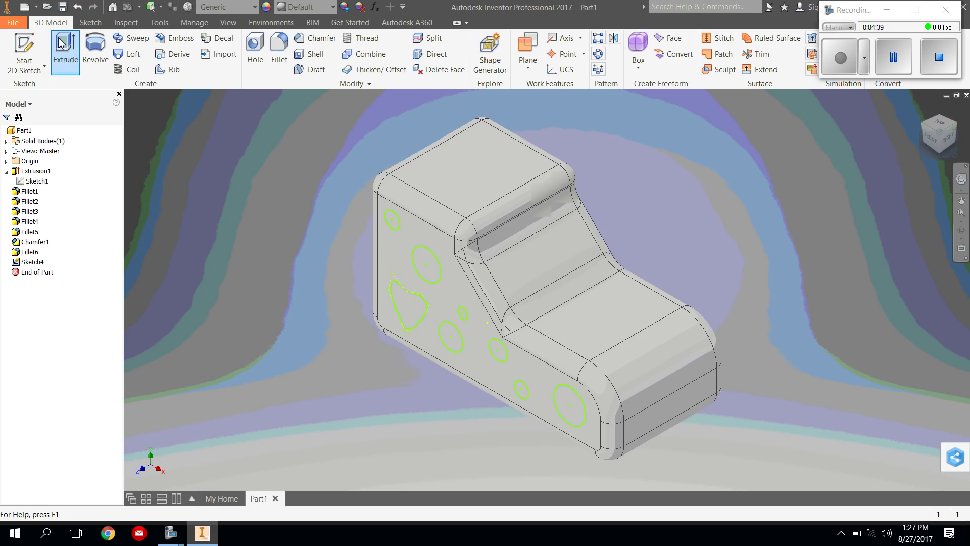
- Select the heart and all seven circles as extrusion profiles
click(392, 225)
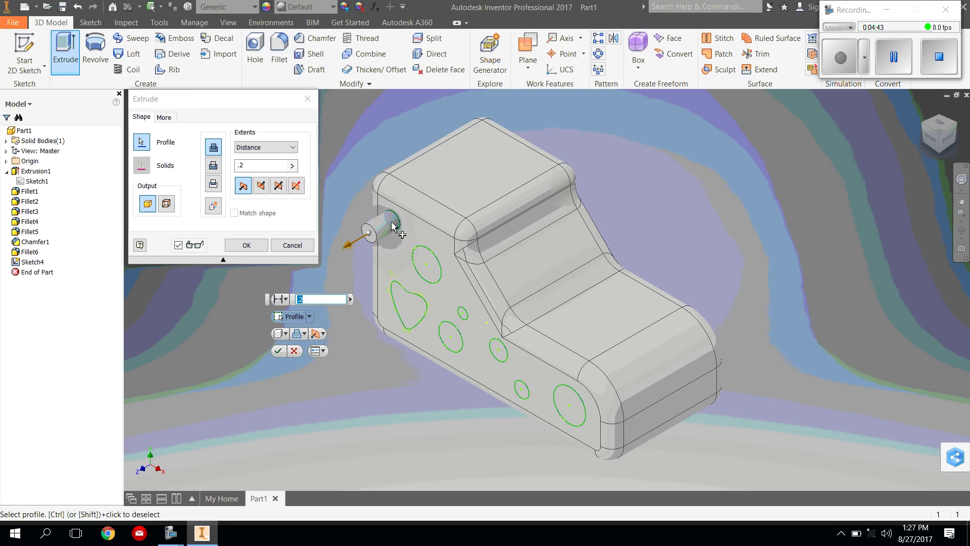
click(436, 279)
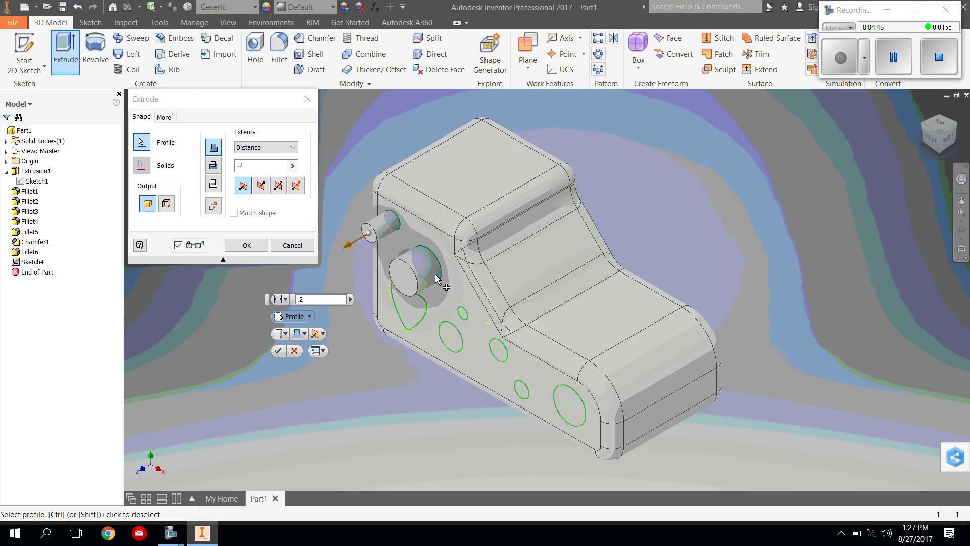
click(415, 312)
click(455, 336)
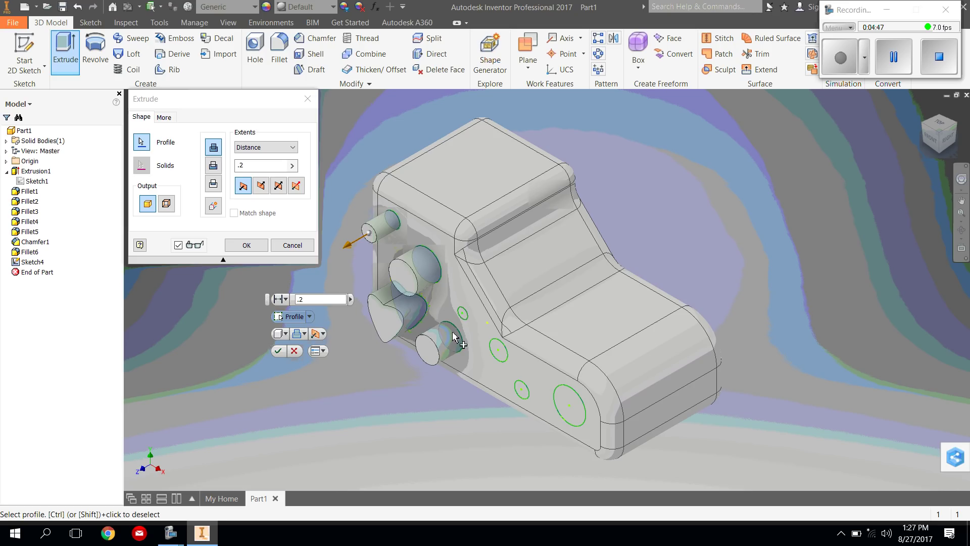
click(462, 318)
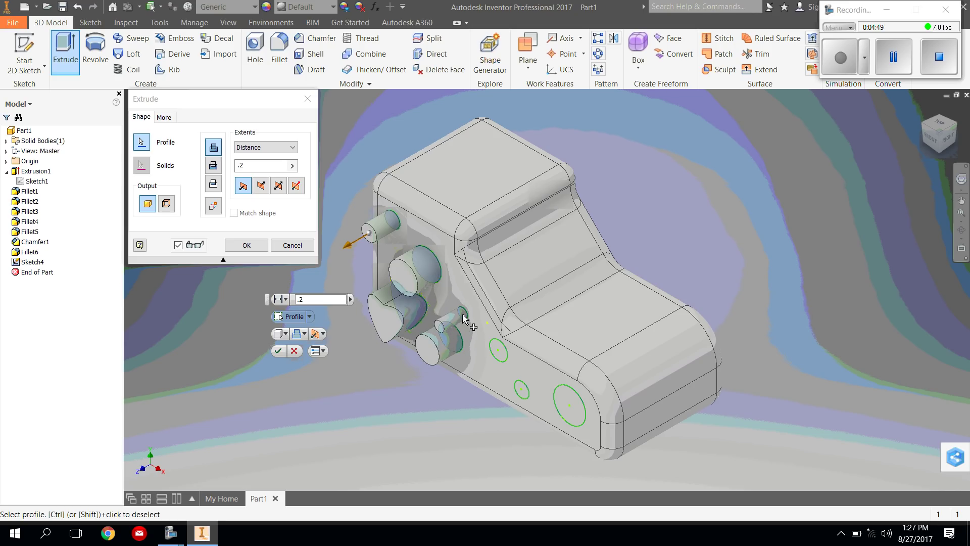
click(501, 353)
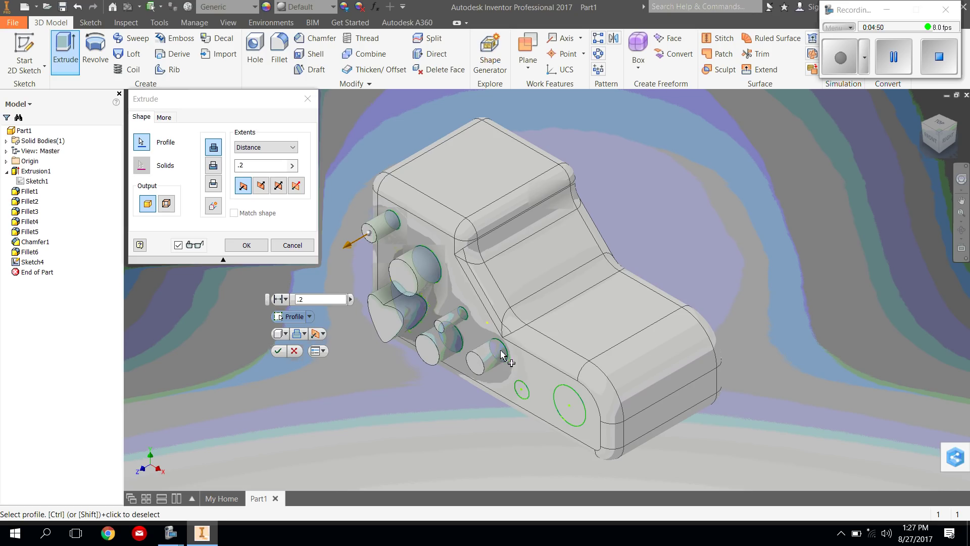
click(521, 395)
click(569, 411)
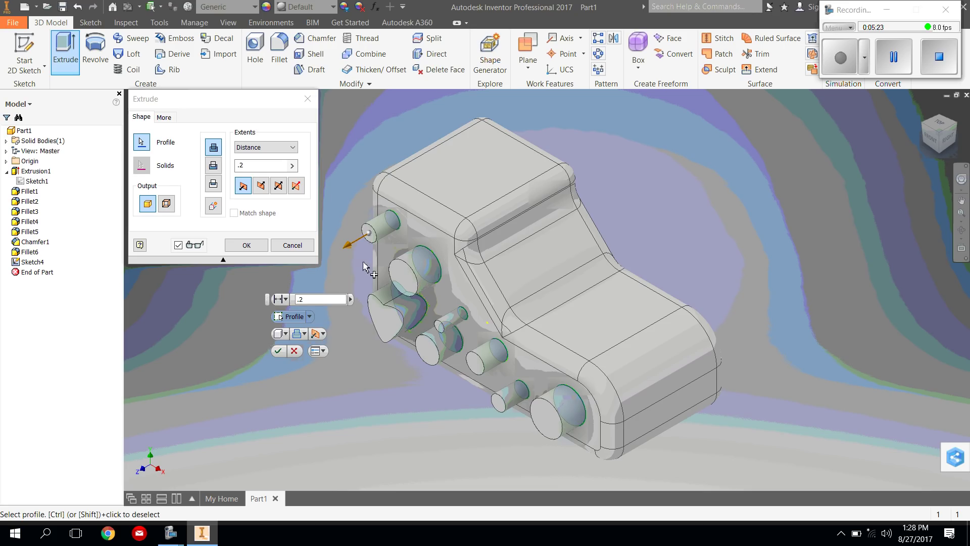
- Set the extrusion distance to 0.03 in and create Extrusion2
click(313, 300)
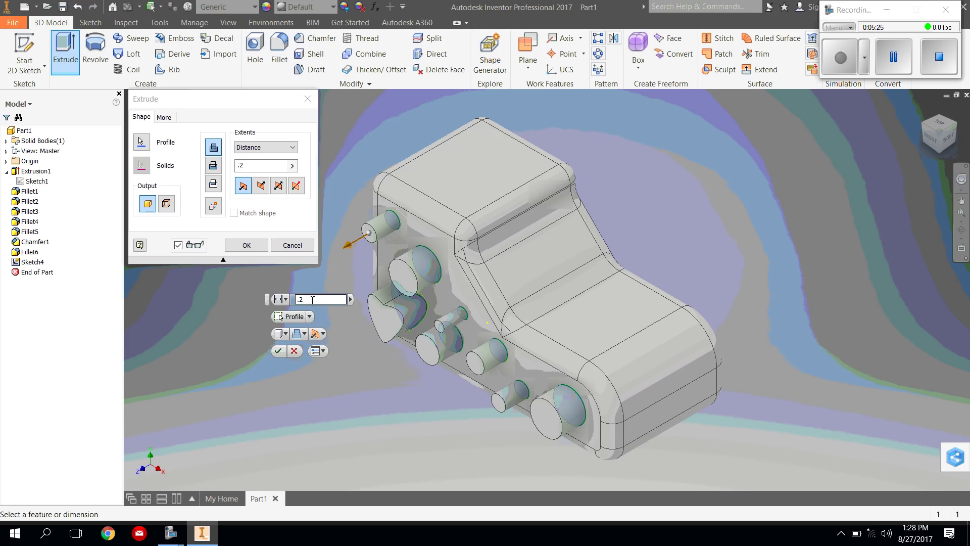
key(BackSpace)
text(0)
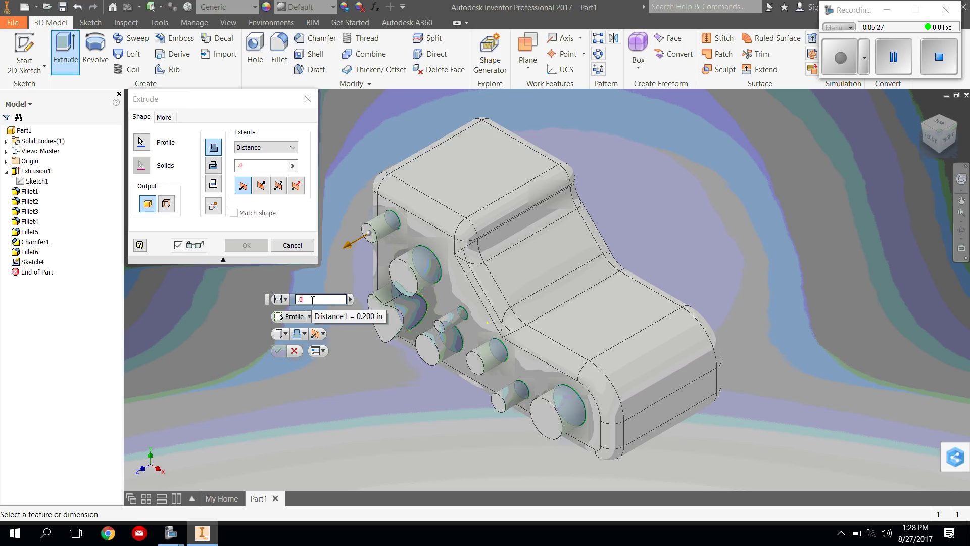
text(5)
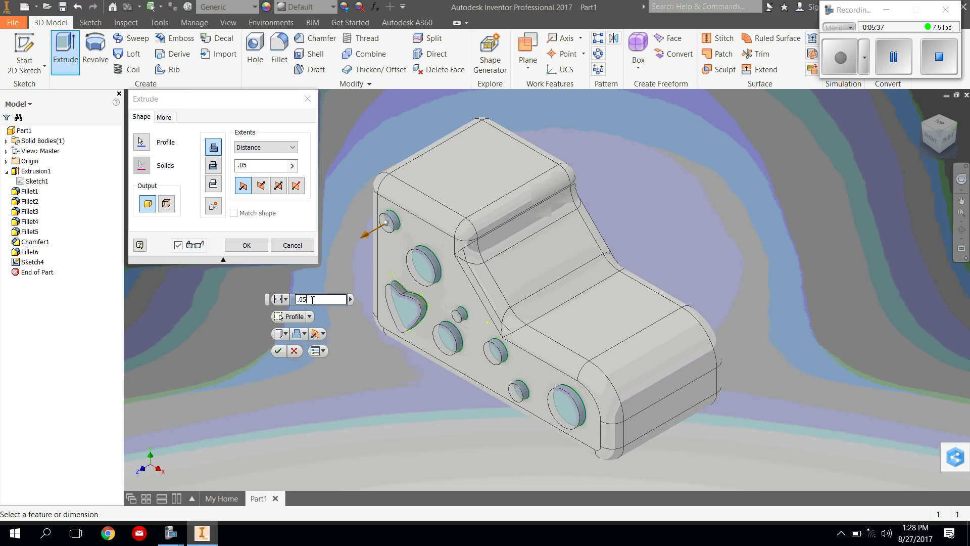
key(BackSpace)
text(2)
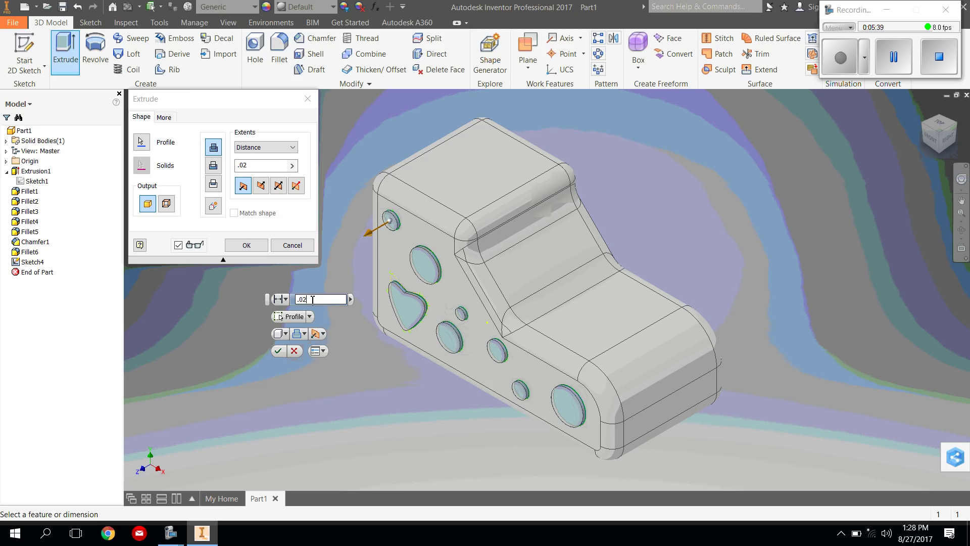
key(BackSpace)
text(3)
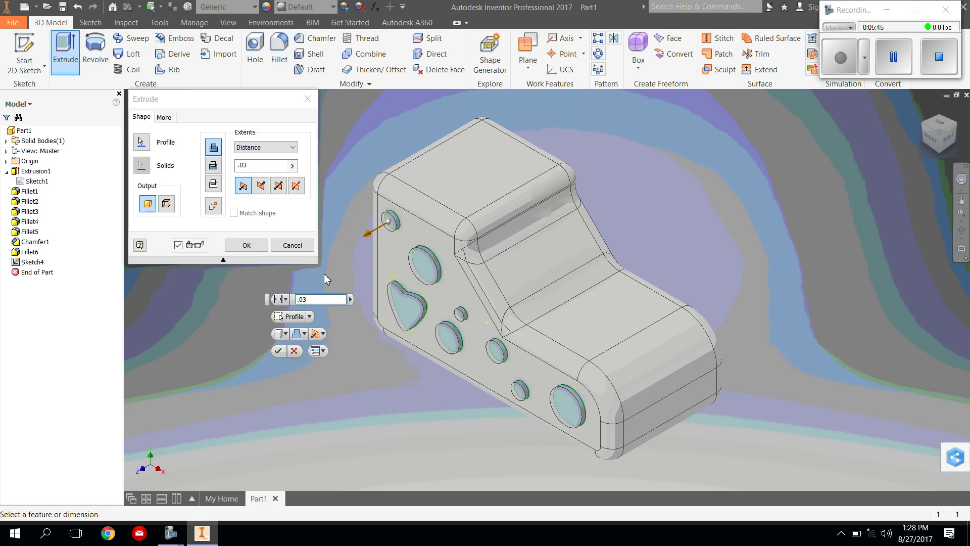
click(278, 351)
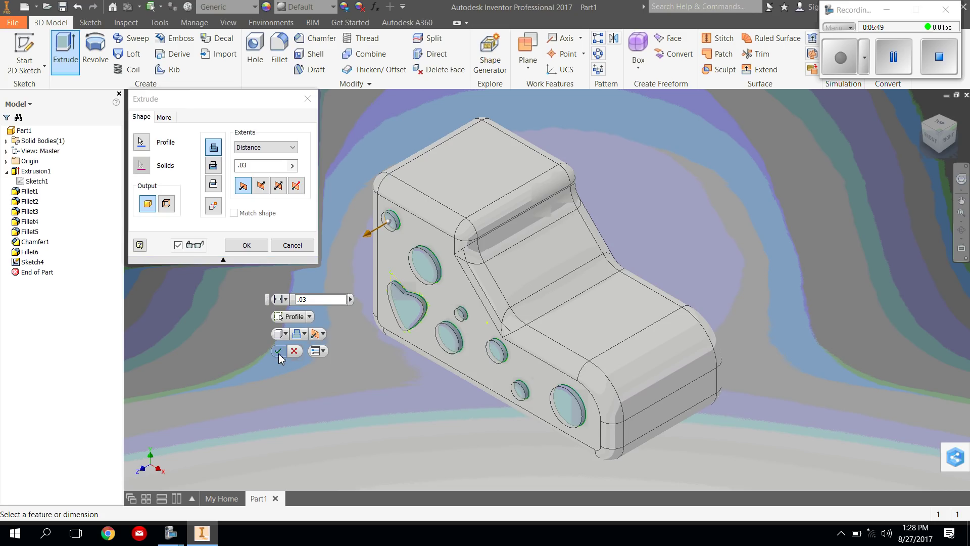
click(278, 351)
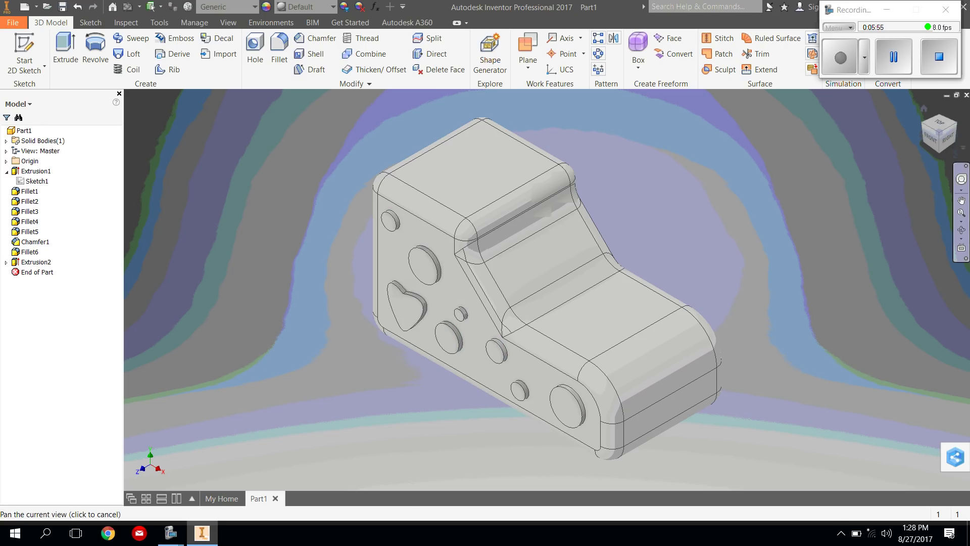
- Free-orbit the shoe to face the side with the embossed heart and circles
click(961, 230)
drag(634, 336, 601, 235)
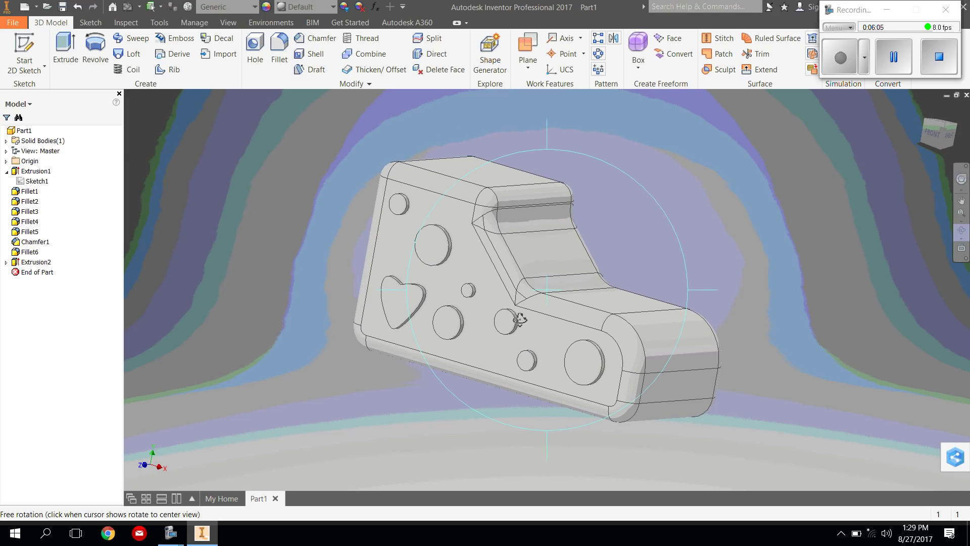
drag(520, 210, 521, 246)
right_click(604, 274)
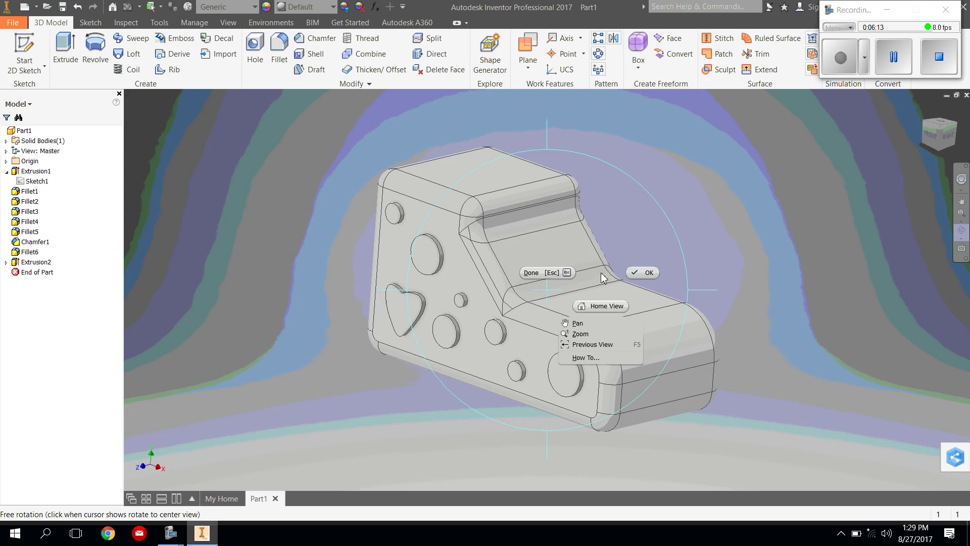
click(638, 276)
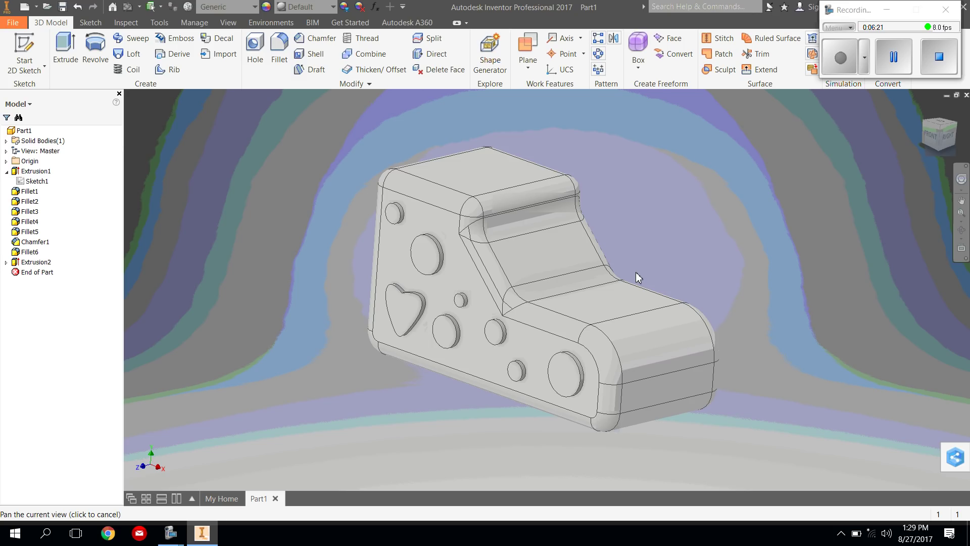
- Start a new work plane referenced to the origin XY Plane
click(534, 41)
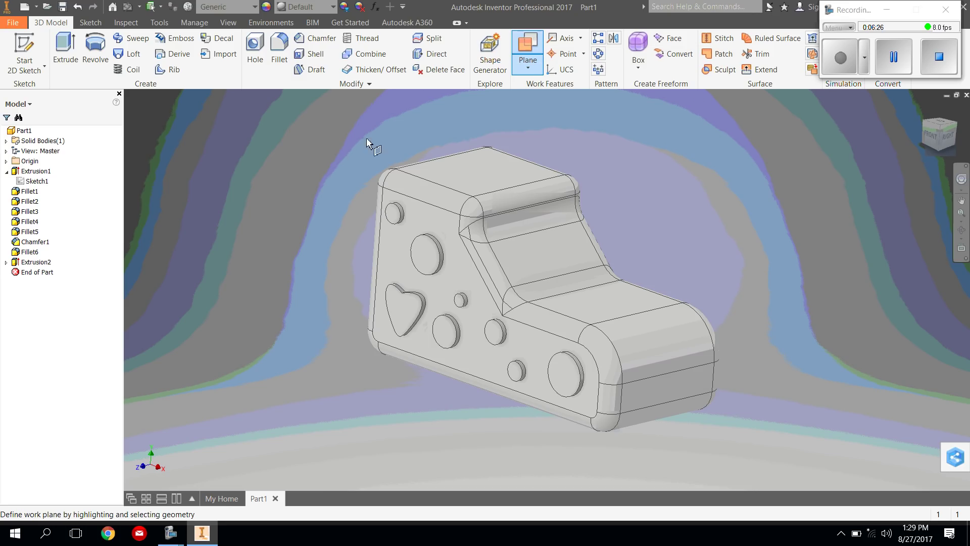
click(7, 162)
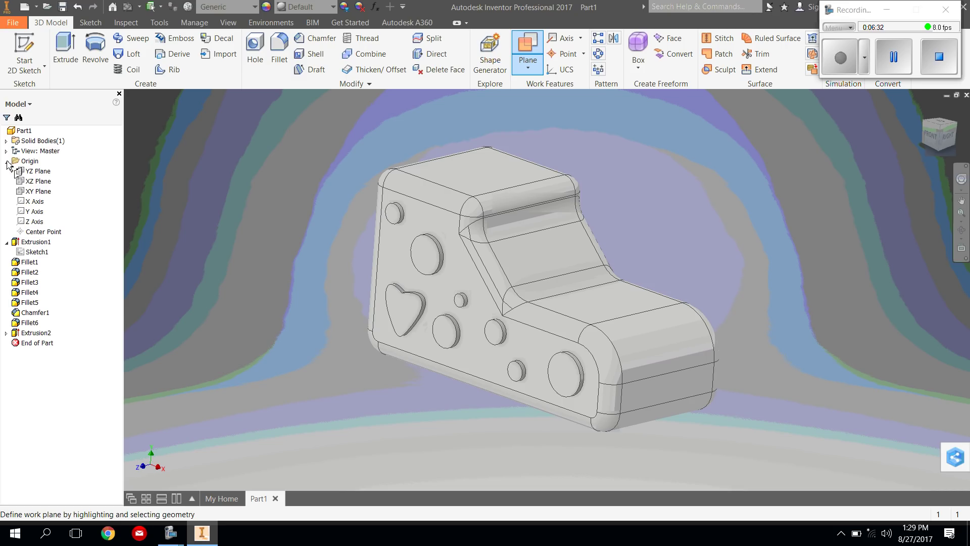
click(39, 192)
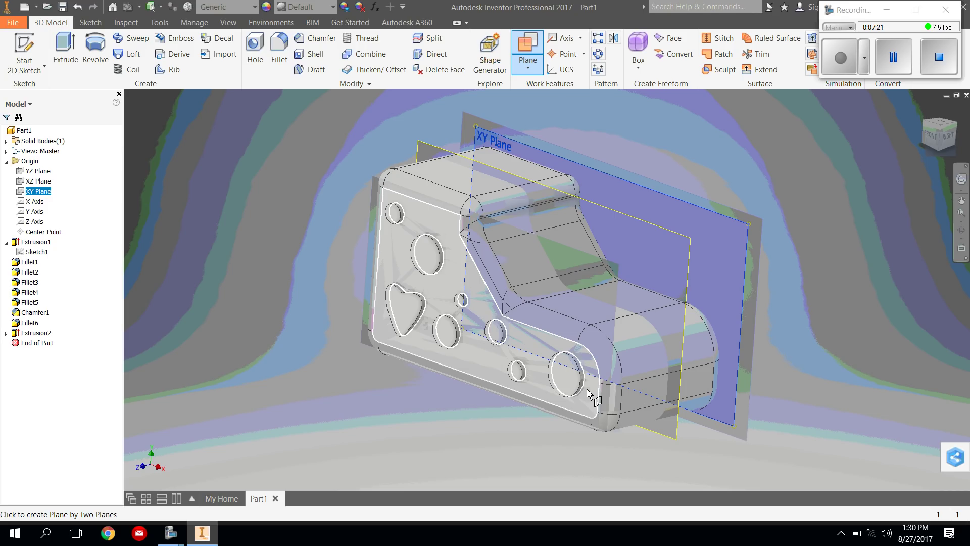
- Place Work Plane1 midway through the shoe body
click(588, 394)
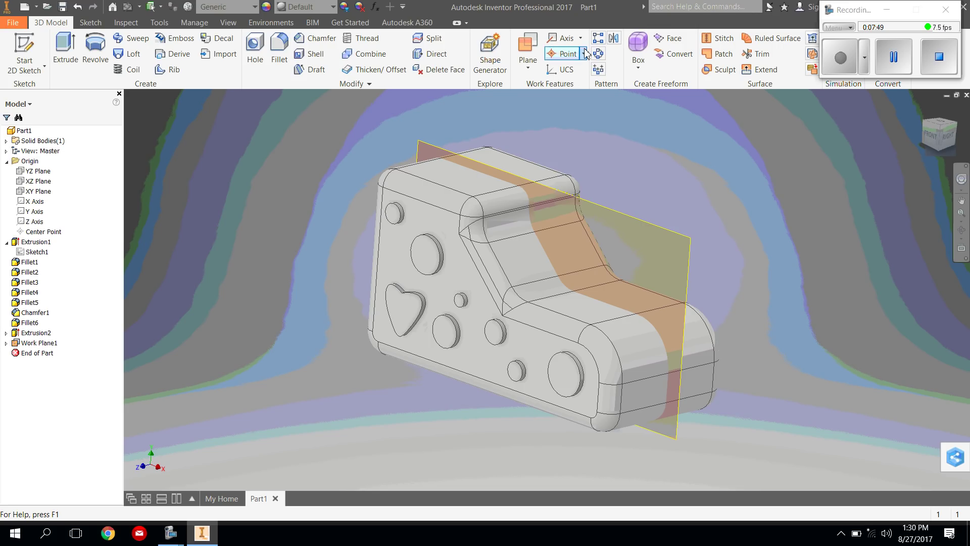
- Mirror Extrusion2's heart and circle designs across Work Plane1 to create Mirror1
click(616, 44)
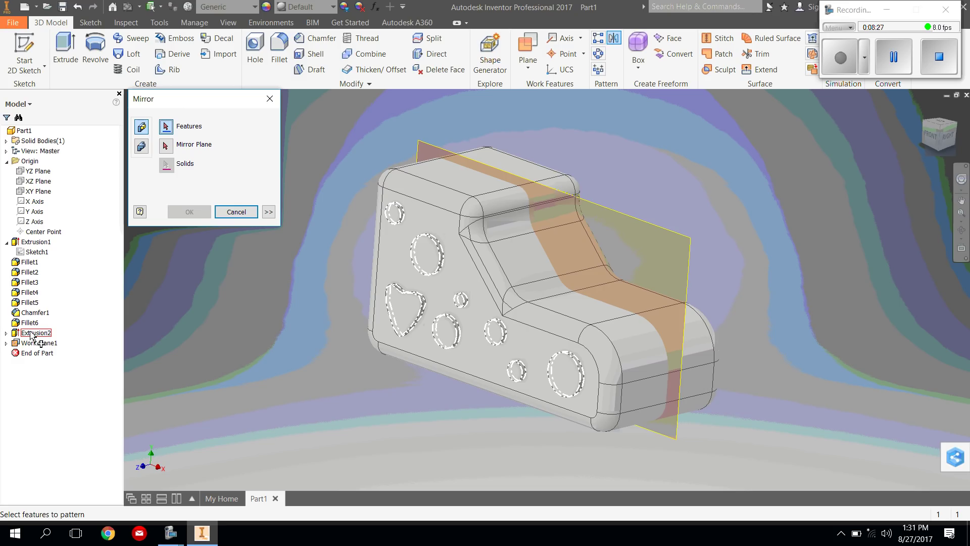
click(31, 333)
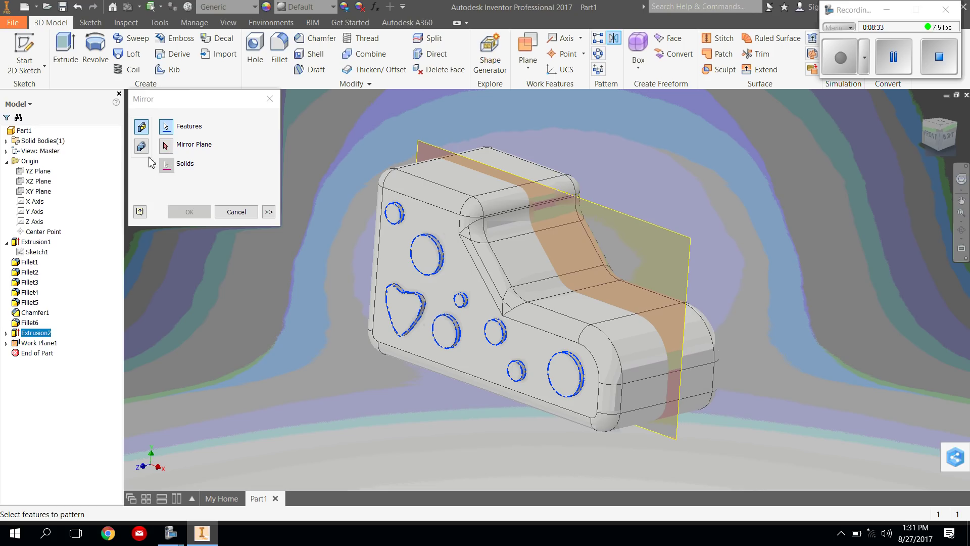
click(167, 146)
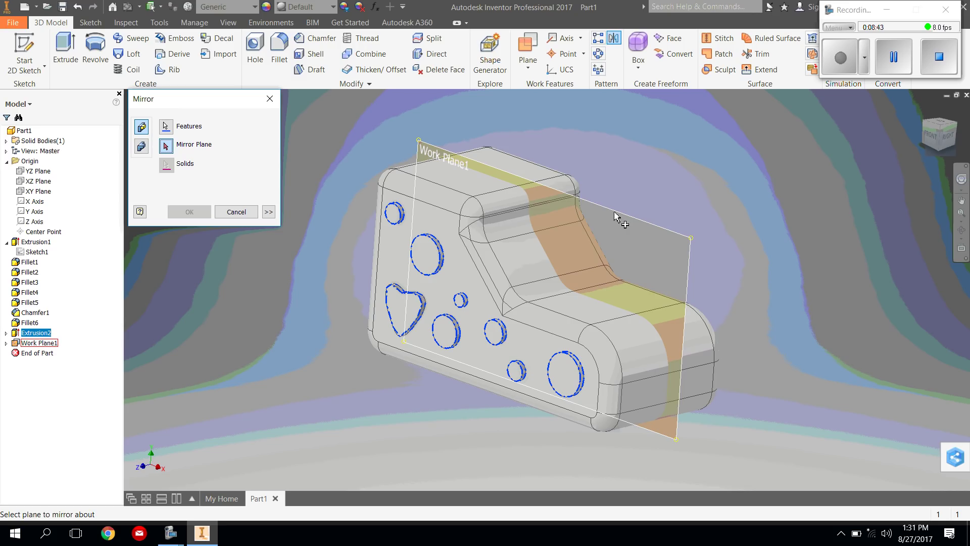
click(614, 216)
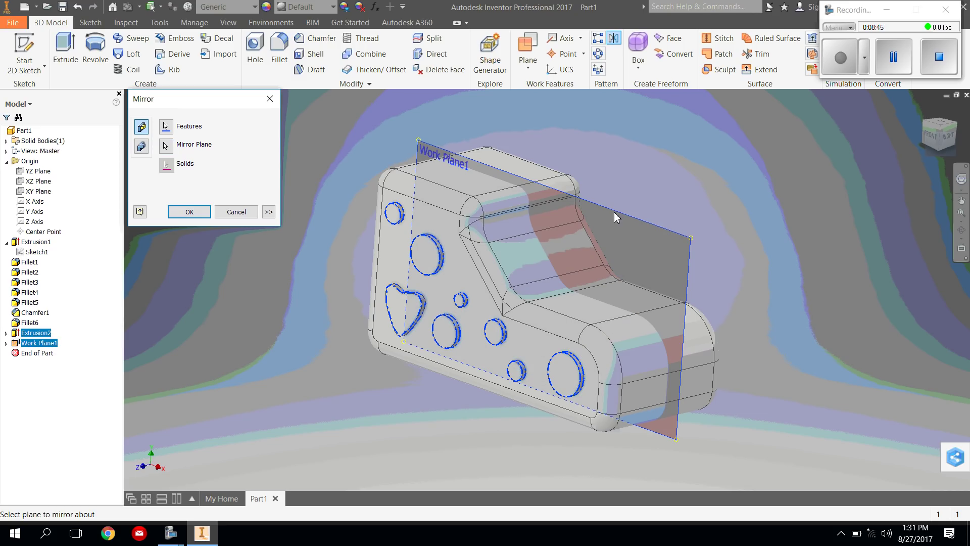
key(Return)
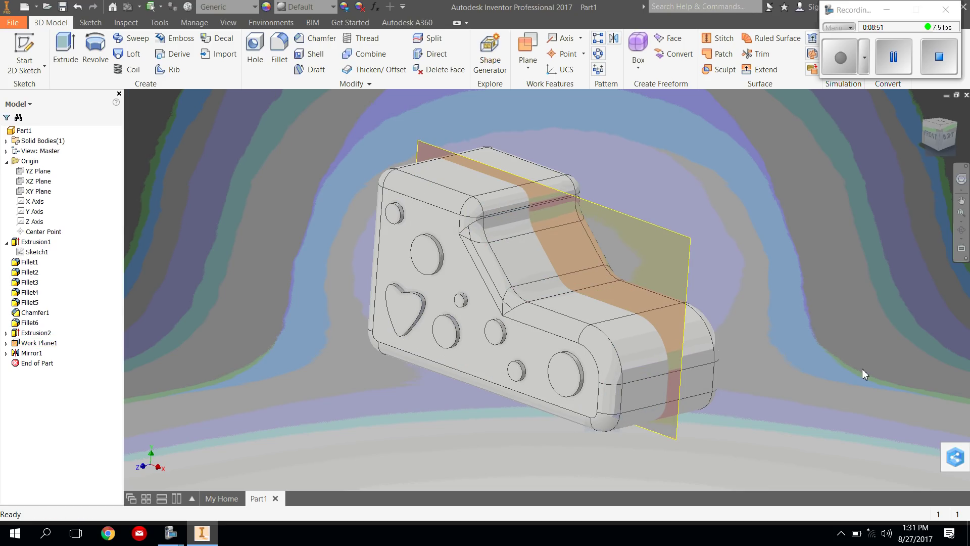
- Orbit the shoe to confirm the mirrored heart and circles on the opposite side, then restore the home view
click(962, 231)
drag(657, 292, 511, 353)
click(925, 109)
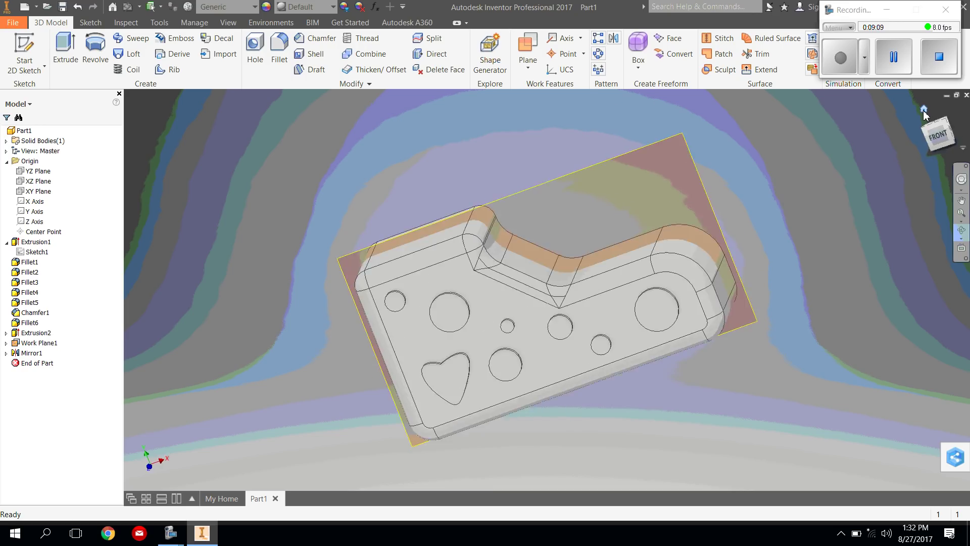